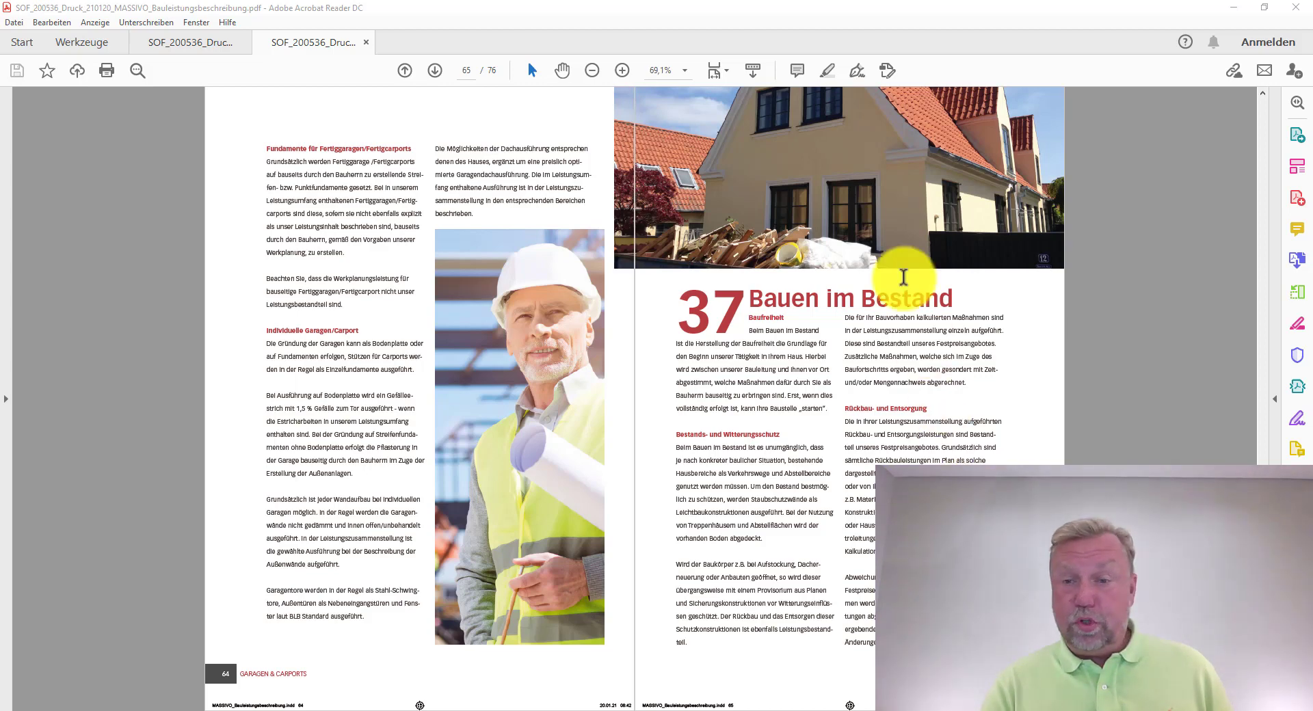
# Advance the specification PDF from page 65 to page 66 on 'Bauen im Bestand'
pyautogui.click(435, 70)
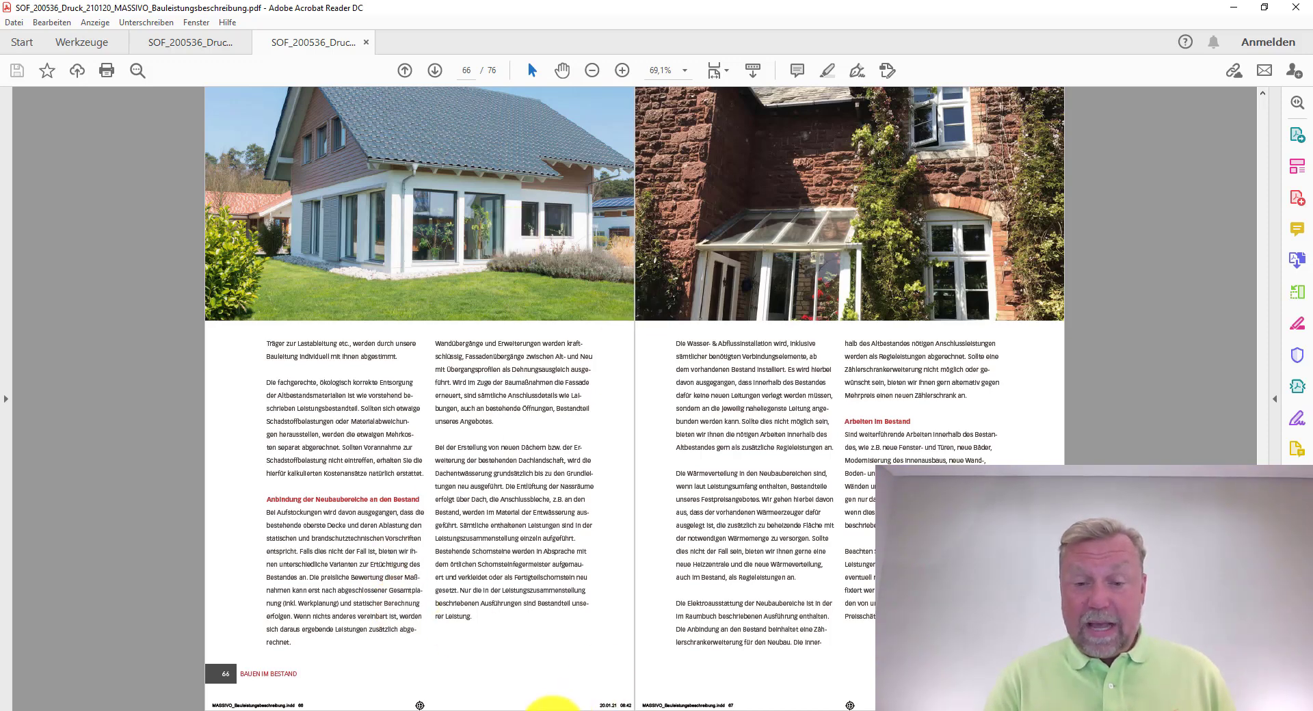
# Switch from Acrobat to Vi Plan's 3D render of the 'Aufstockung + Anbau' house
pyautogui.click(540, 708)
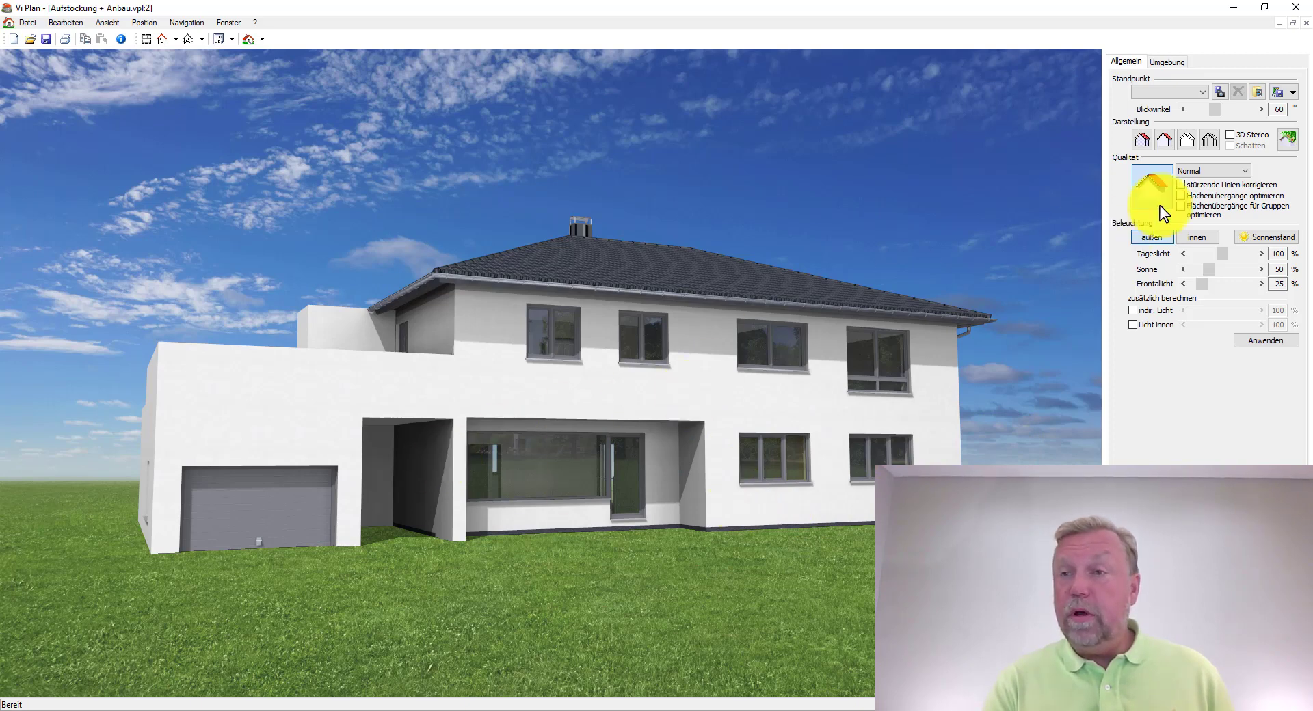
# Close the 3D render and show the Obergeschoß floor plan
pyautogui.click(1307, 23)
pyautogui.click(1306, 24)
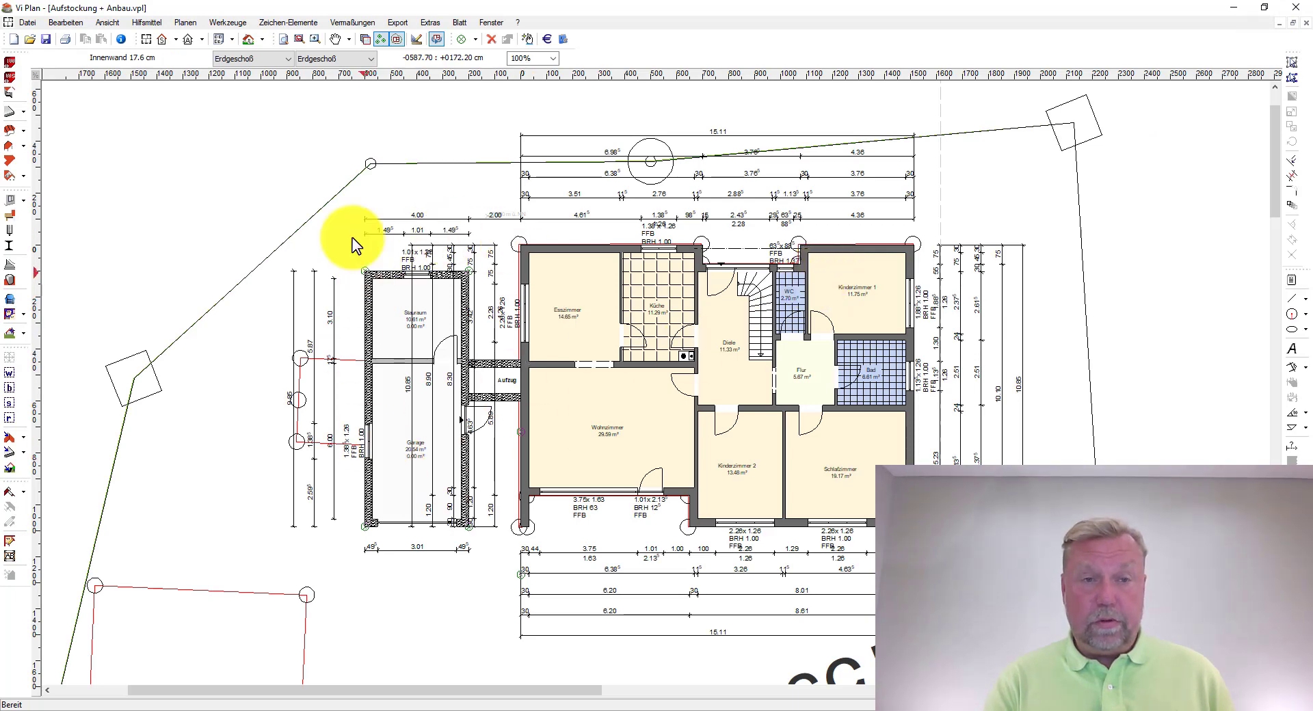
pyautogui.click(271, 60)
pyautogui.click(270, 83)
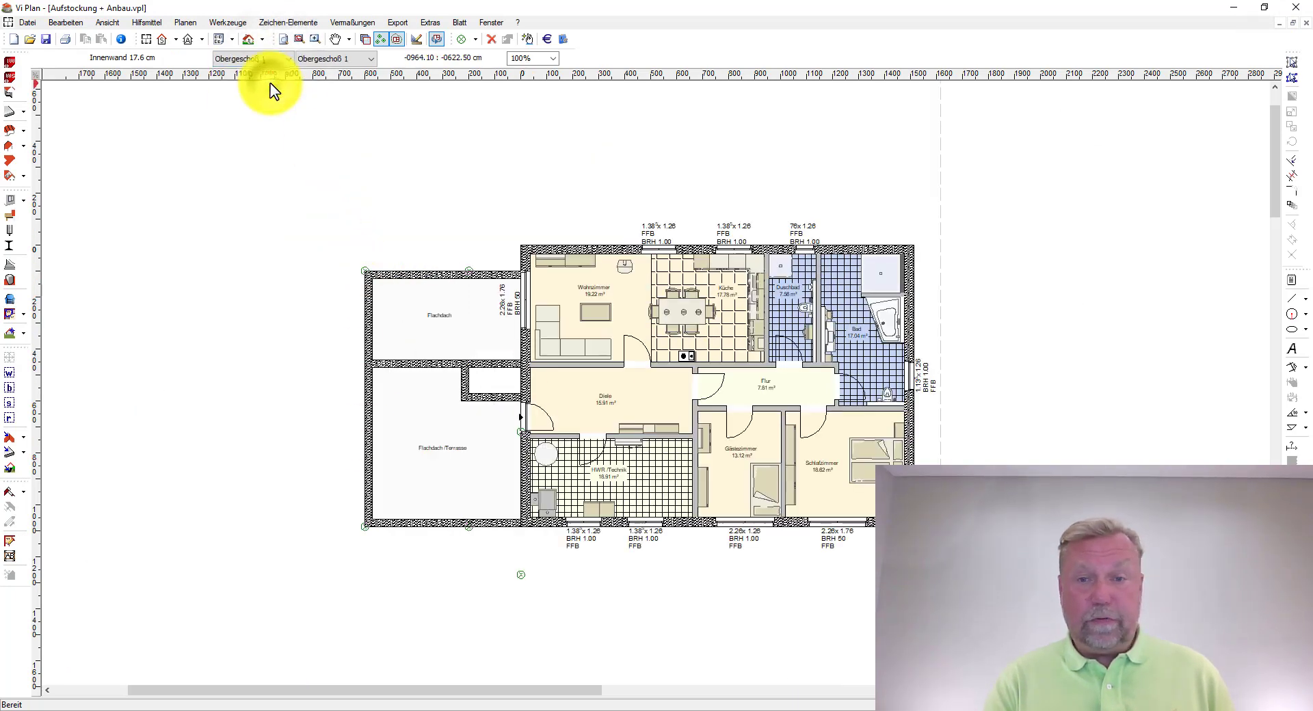
# Return to the Erdgeschoß plan, then switch to the AGB_Gerstner-Anbau_2020-04-28 project
pyautogui.click(266, 58)
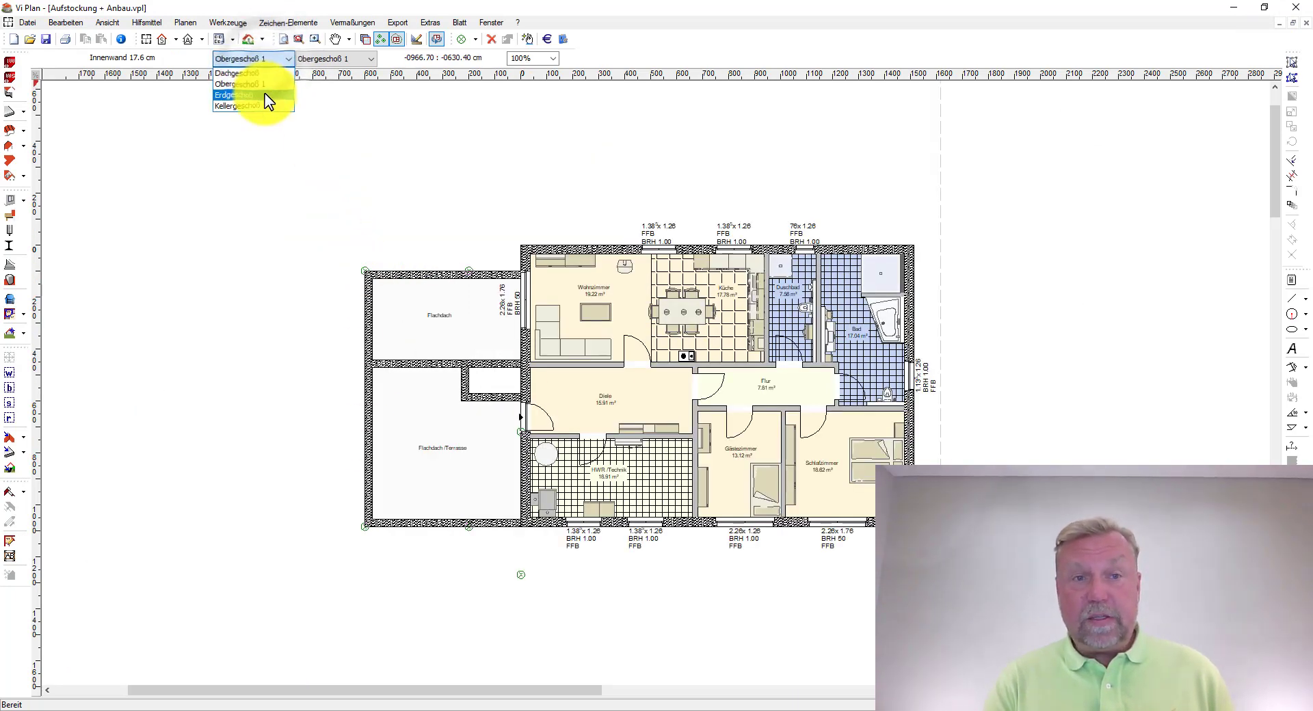
pyautogui.click(265, 97)
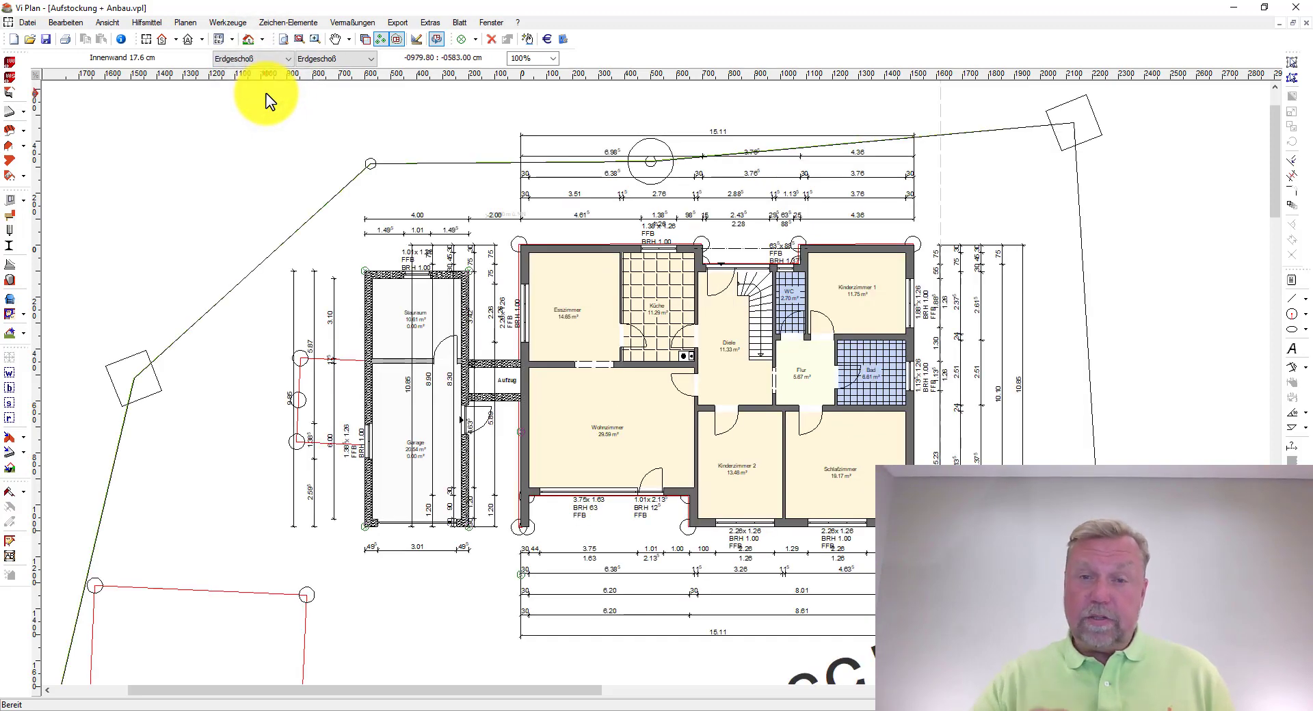
pyautogui.click(493, 23)
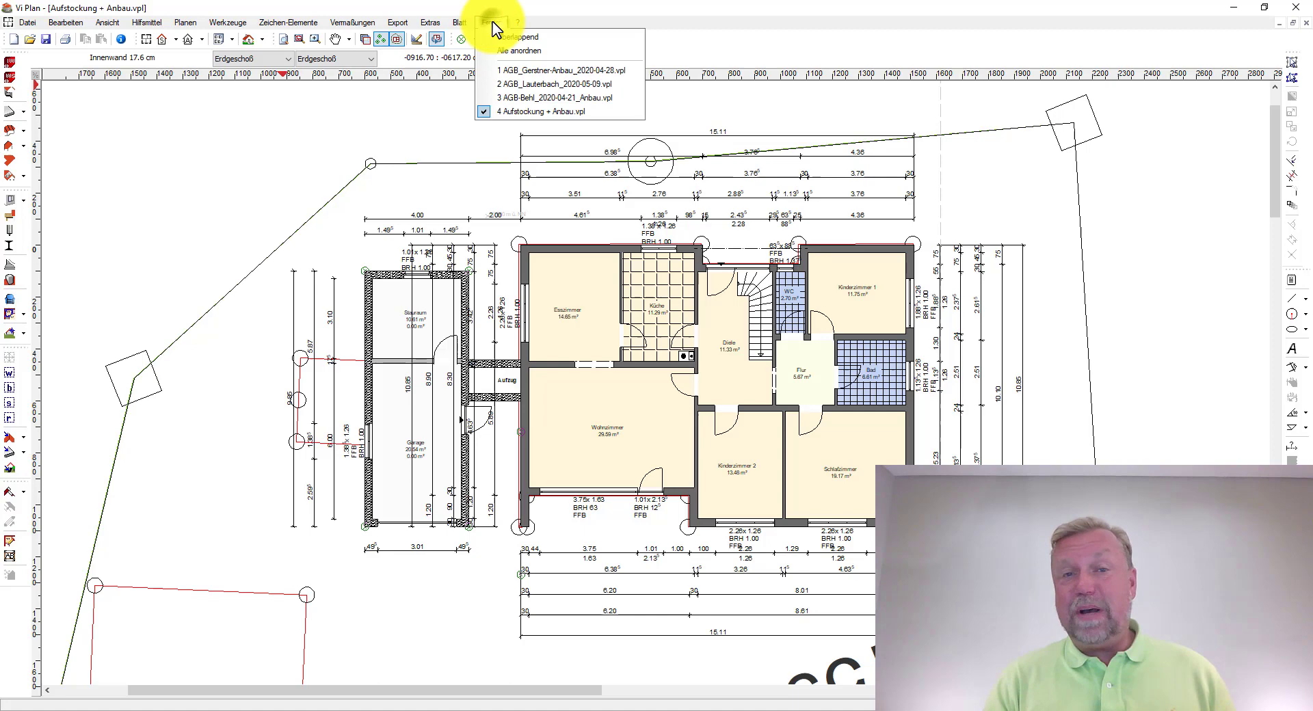
pyautogui.click(507, 71)
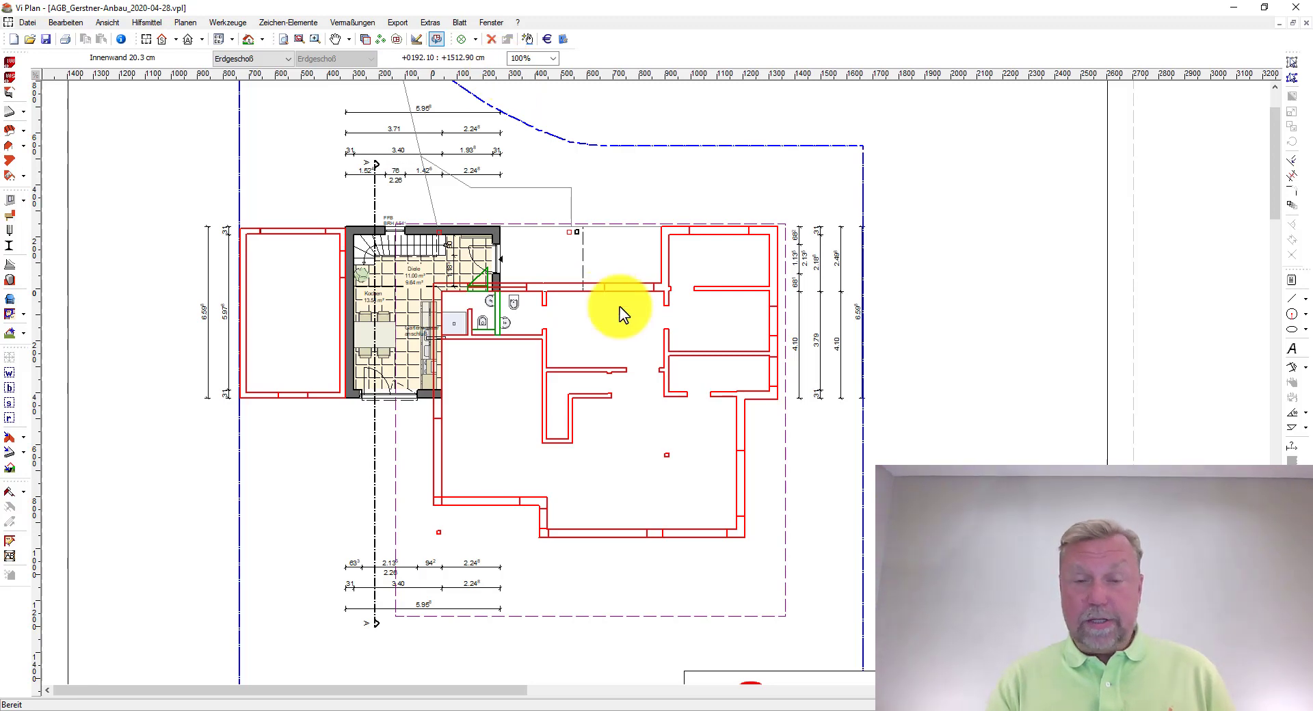
pyautogui.press('F3')
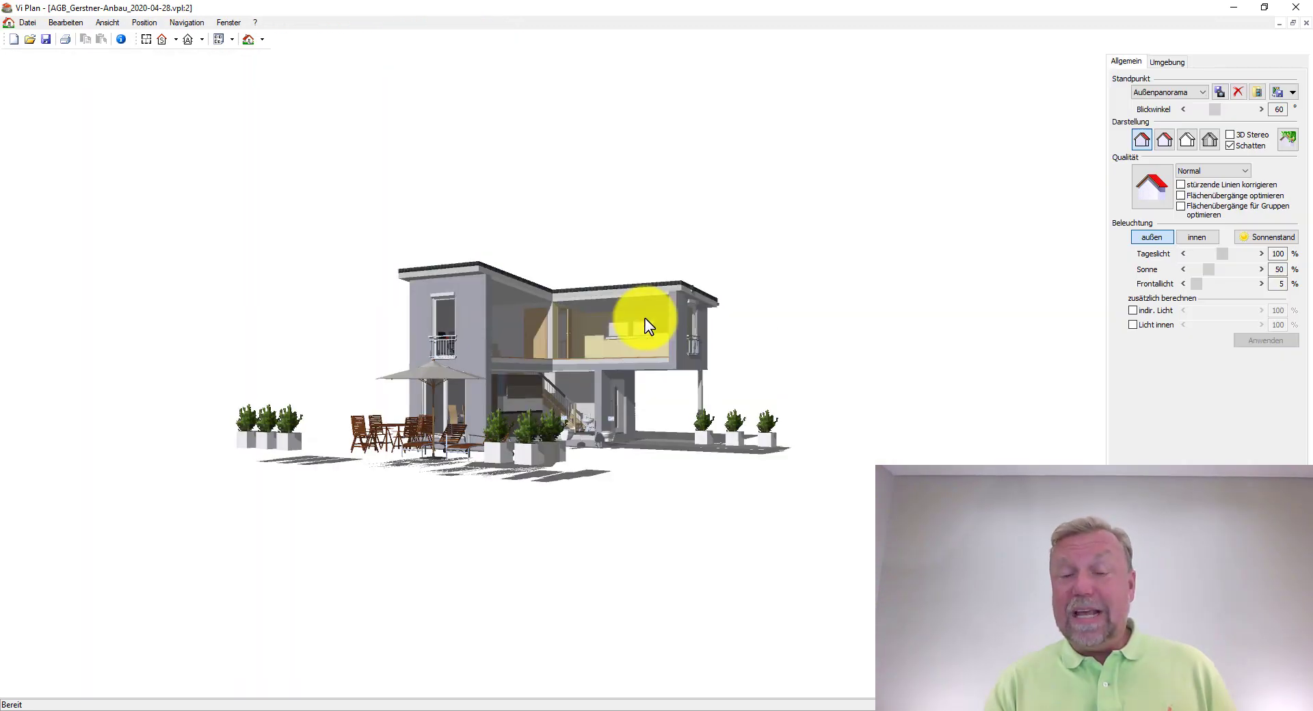
pyautogui.moveTo(608, 368); pyautogui.dragTo(646, 383)
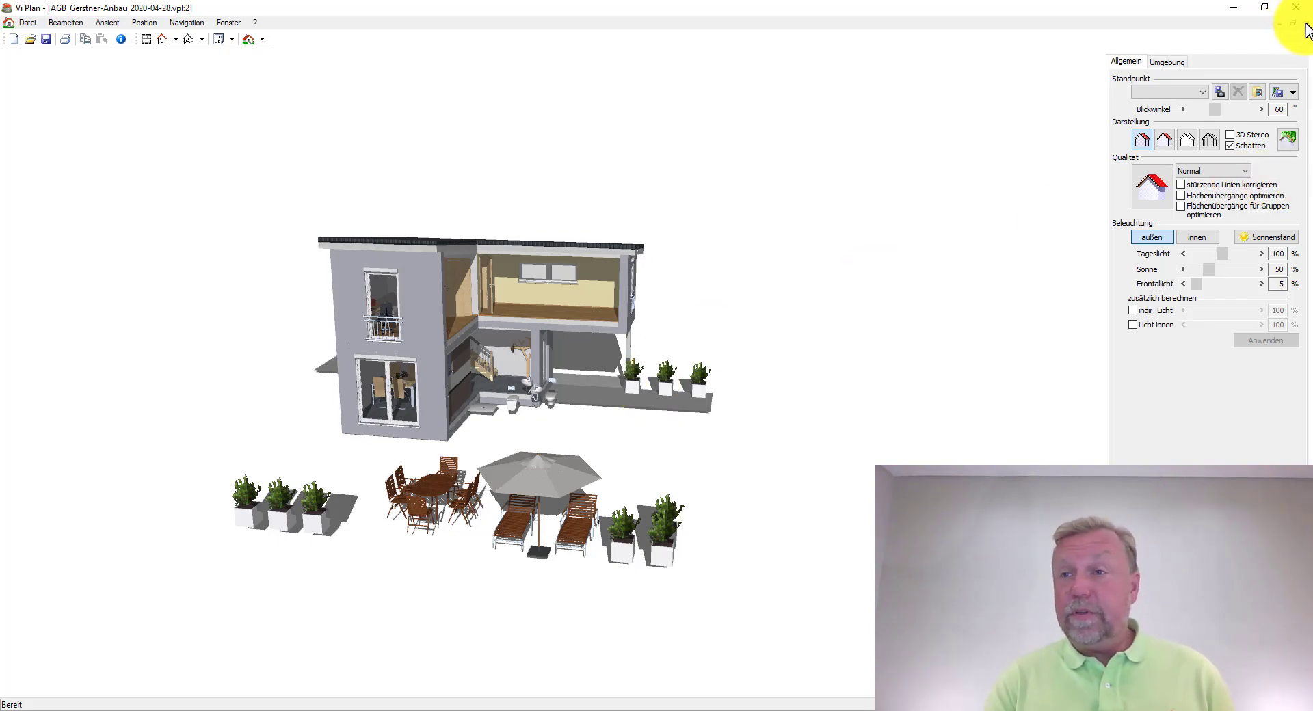
pyautogui.click(1305, 23)
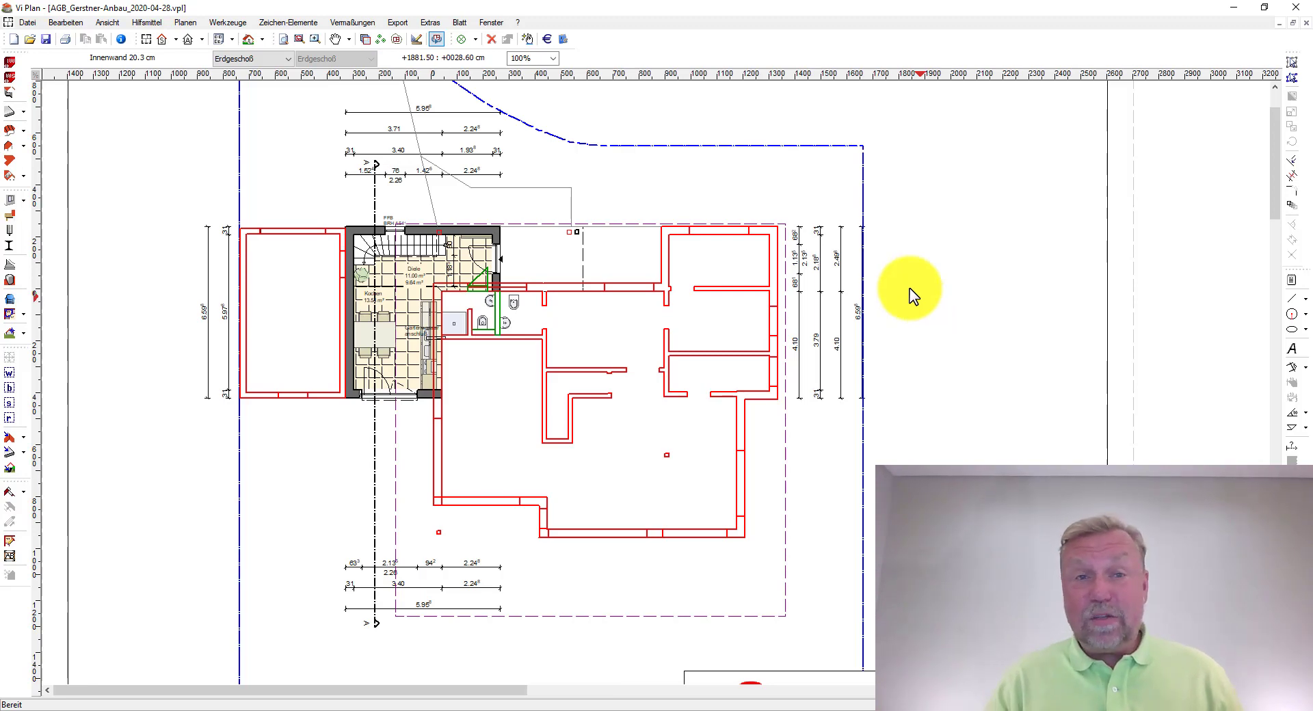
# Switch via the Fenster menu to Aufstockung + Anbau, then to AGB_Lauterbach_2020-05-09.vpl
pyautogui.click(502, 24)
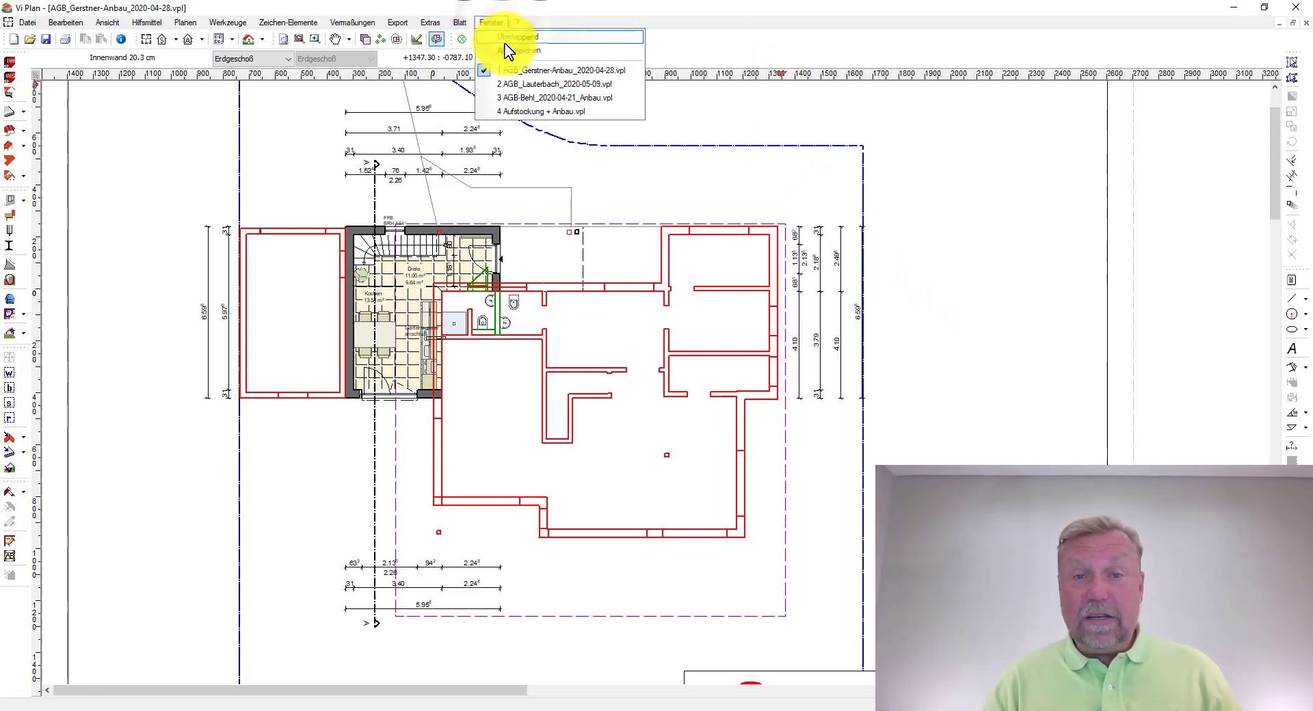
pyautogui.click(517, 113)
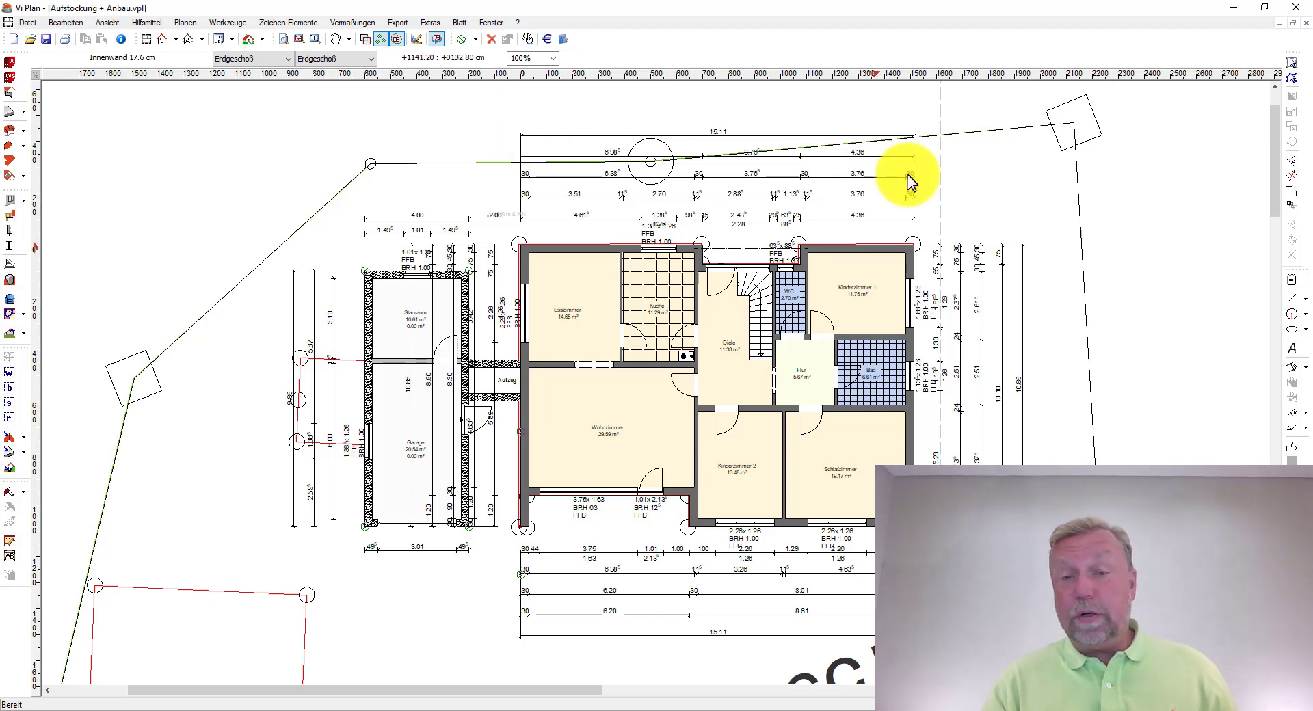
pyautogui.click(491, 22)
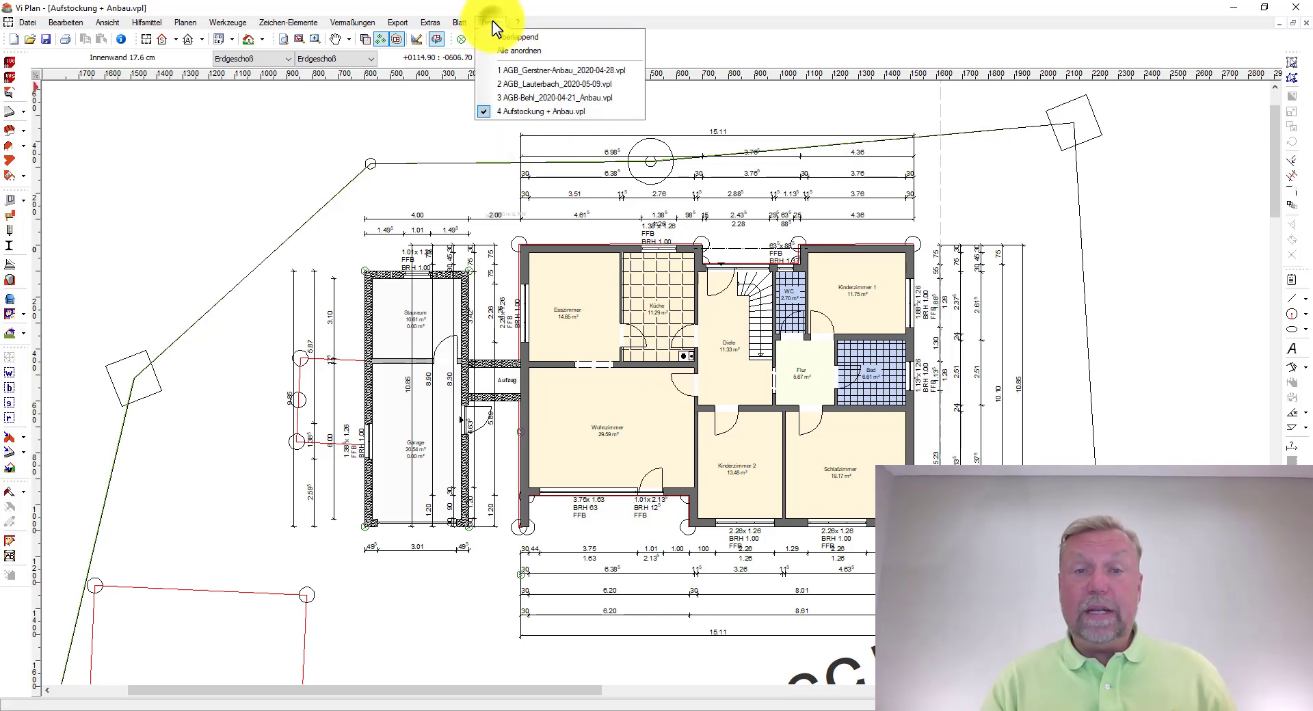
pyautogui.click(503, 85)
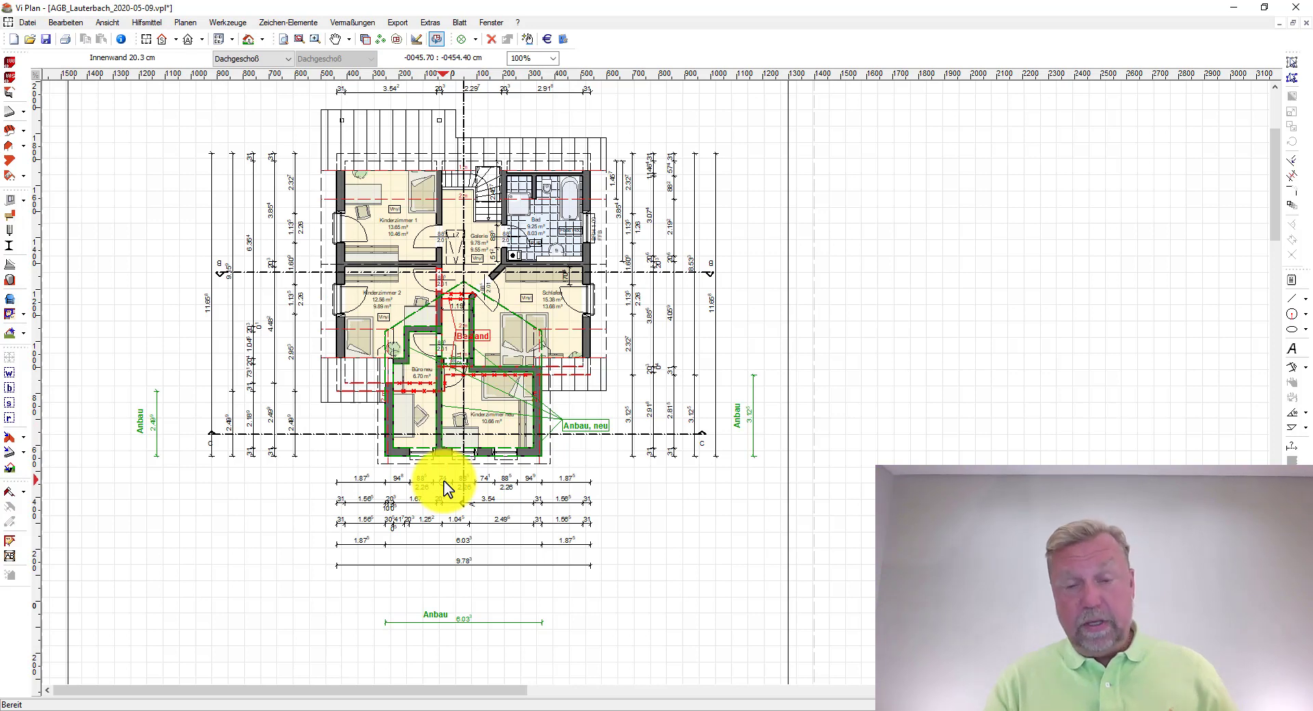
# Generate the Lauterbach house in 3D with F12, orbit to its other side, then close it
pyautogui.press('F12')
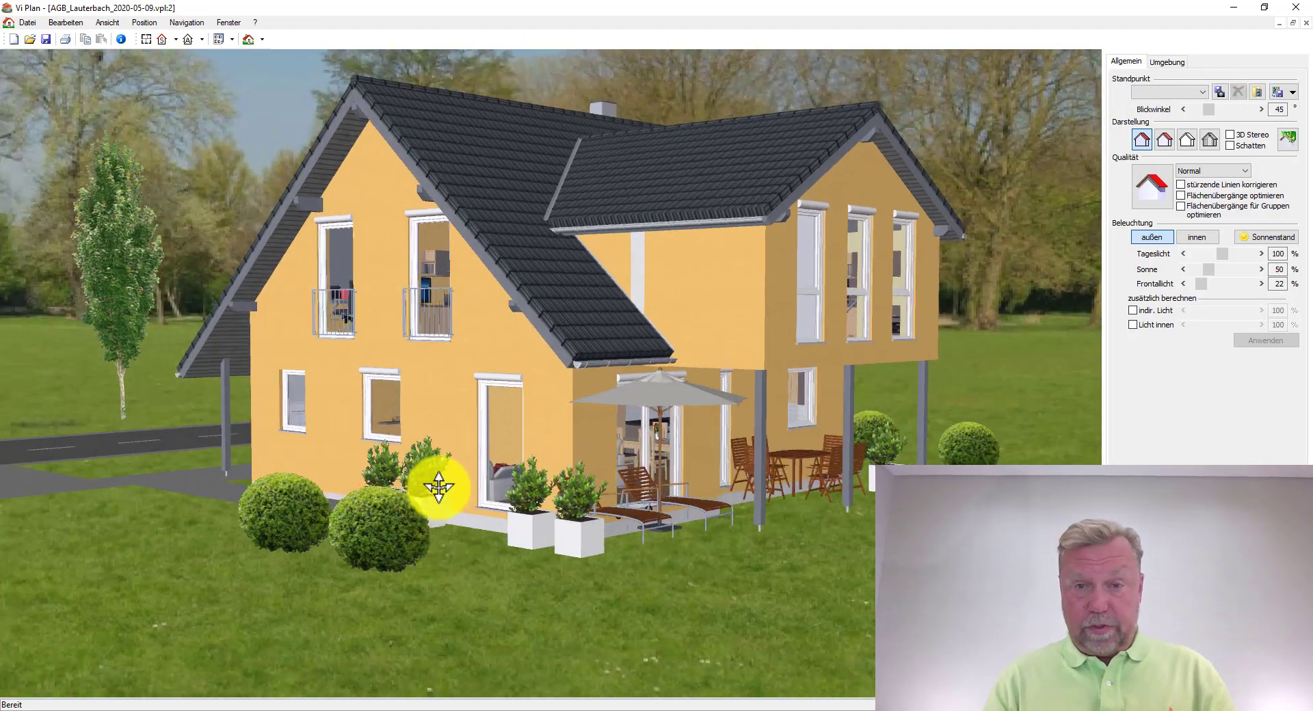
pyautogui.moveTo(438, 487); pyautogui.dragTo(281, 490)
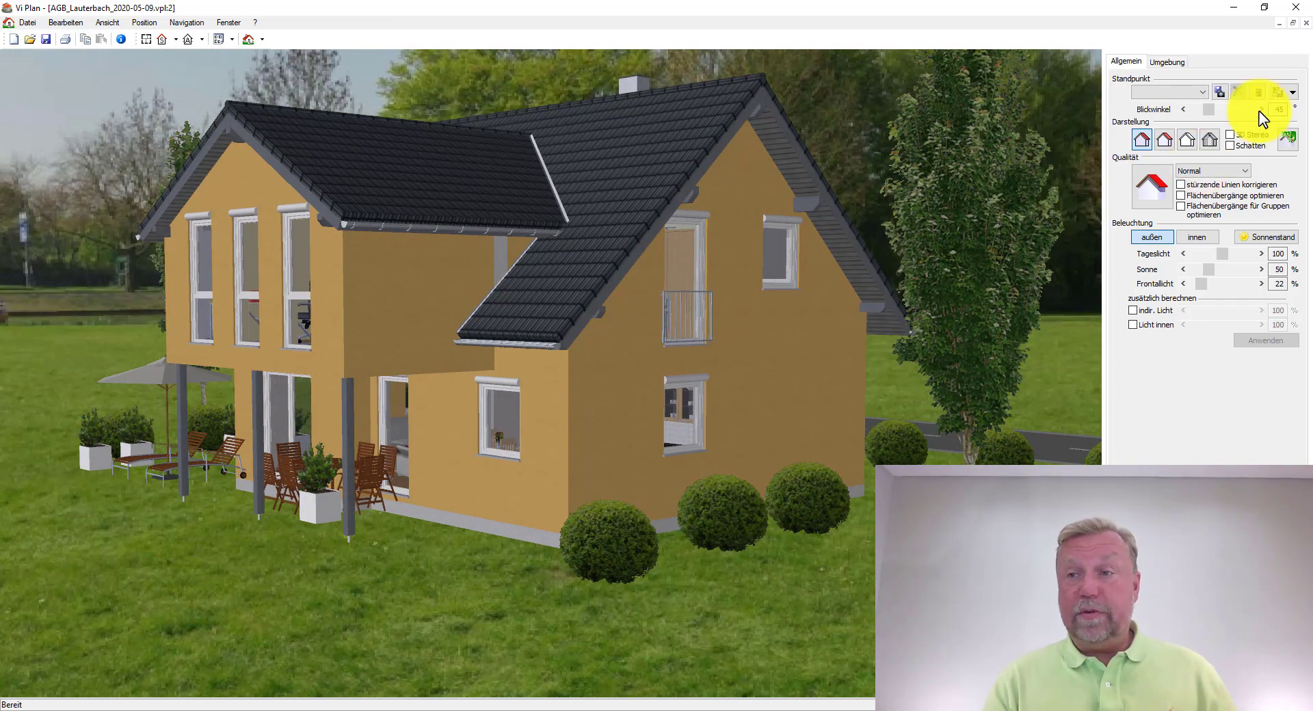
pyautogui.click(1306, 23)
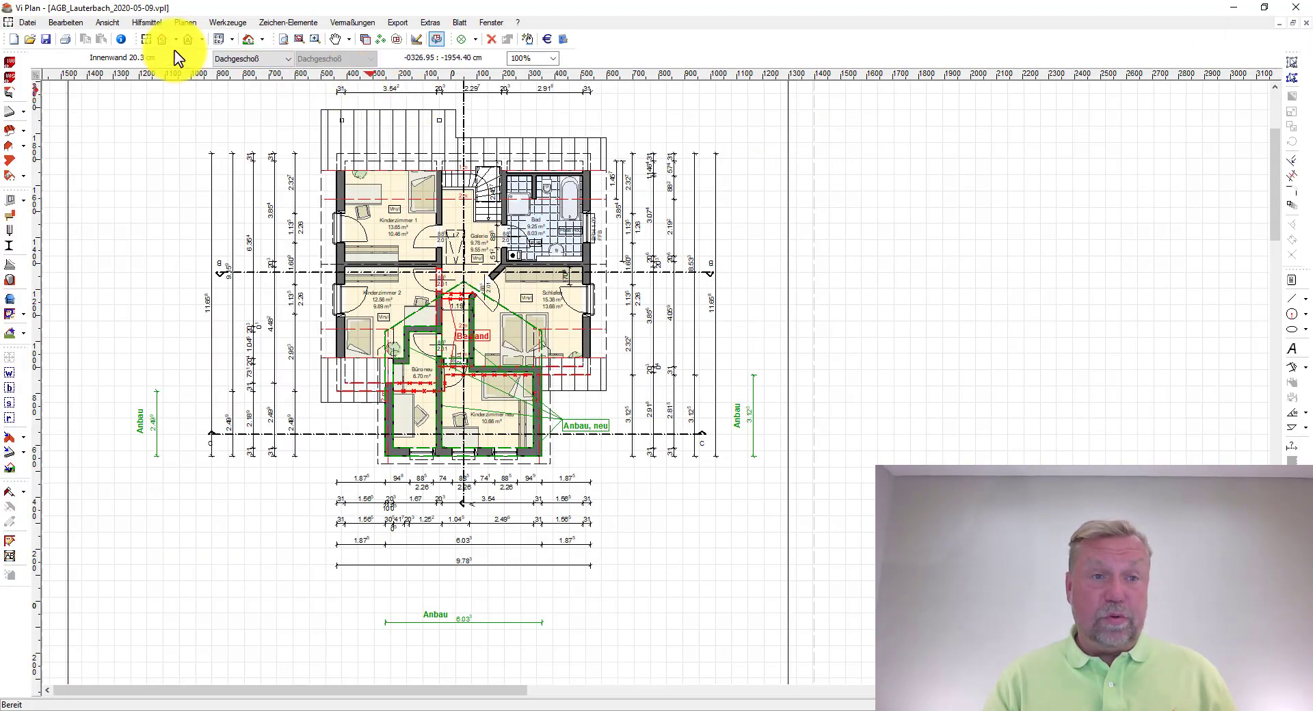
# Enable Nummerierungen anzeigen under Bauteilnummerierung and zoom in on the new extension rooms
pyautogui.click(107, 23)
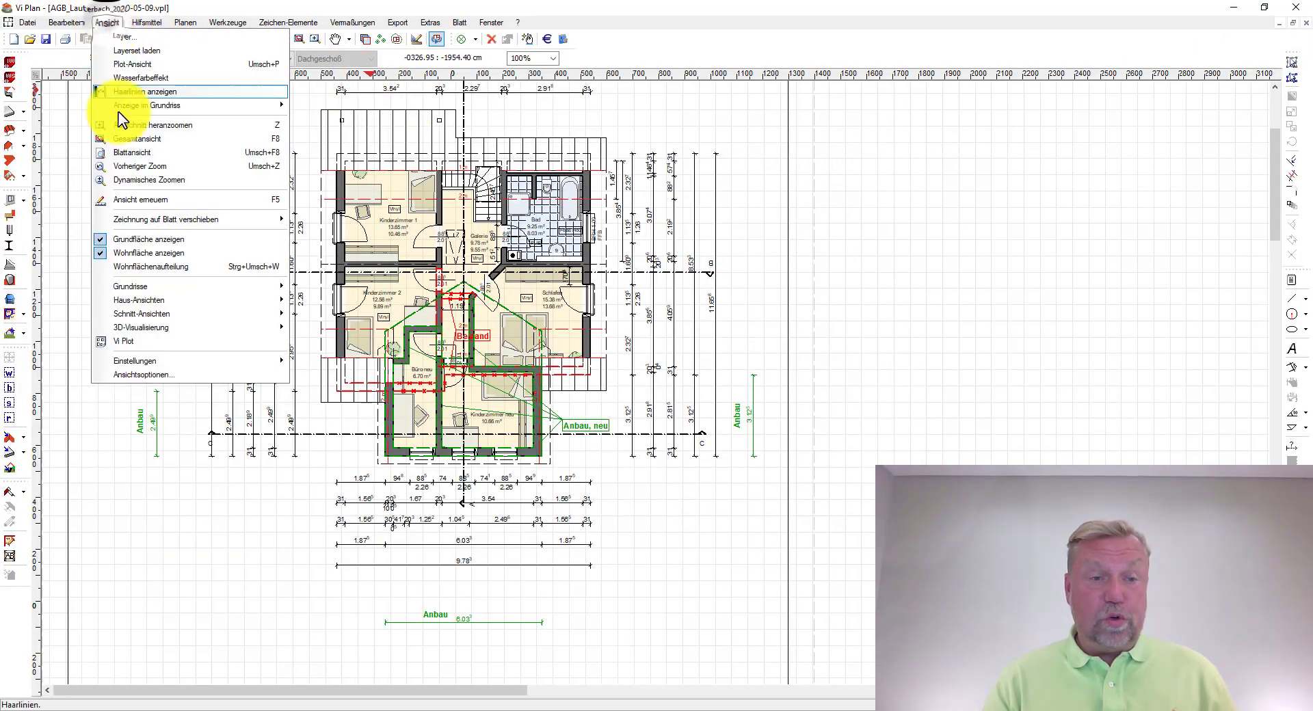
pyautogui.click(163, 376)
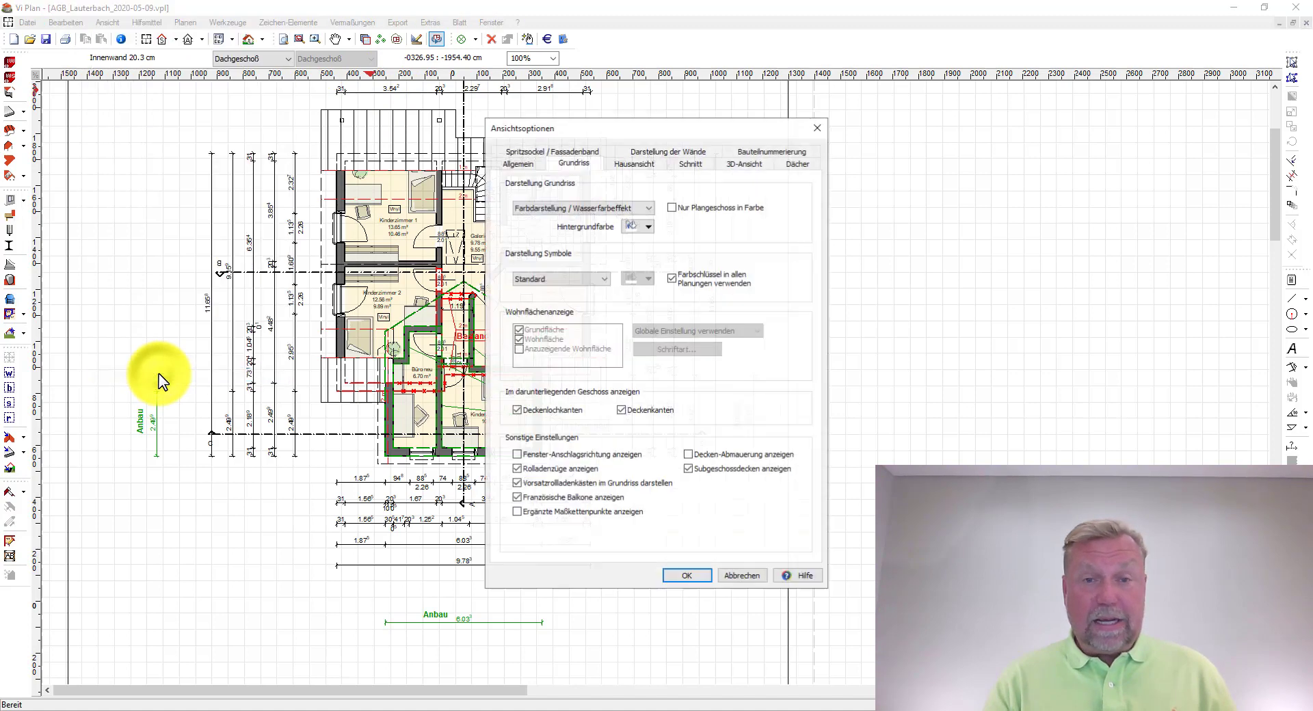
pyautogui.click(767, 162)
pyautogui.click(512, 183)
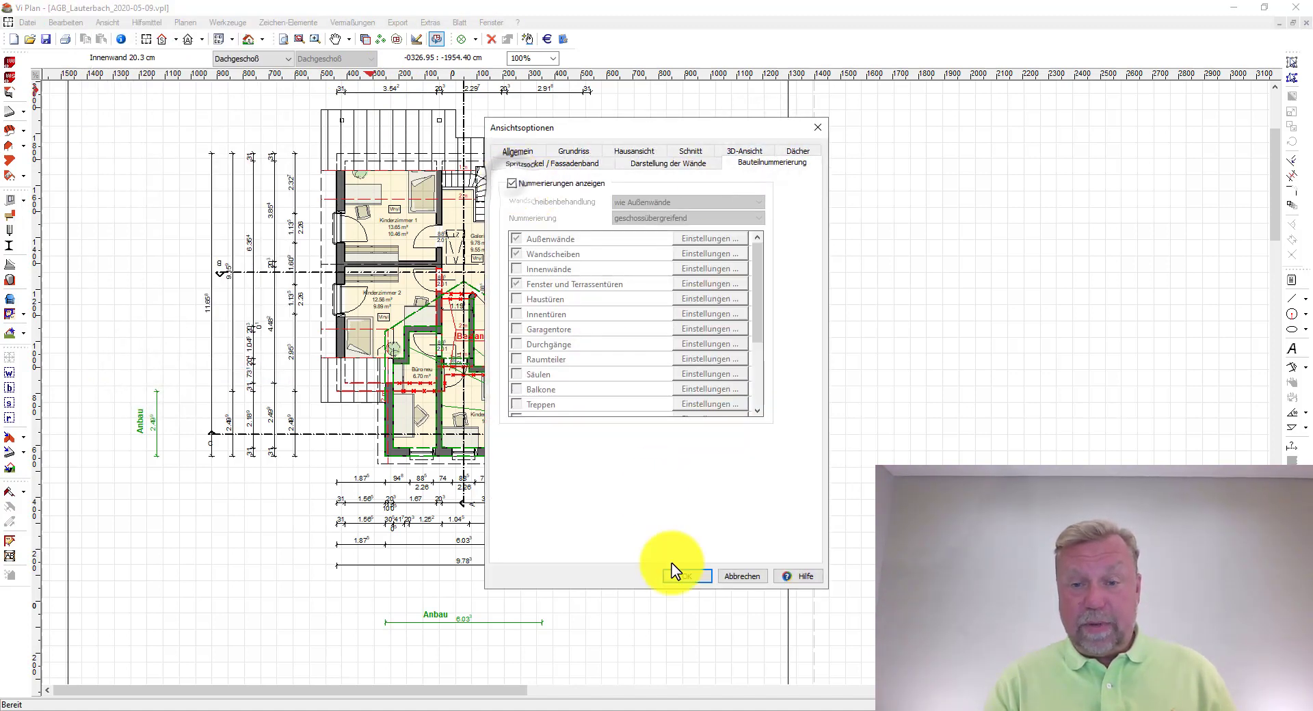
pyautogui.click(686, 577)
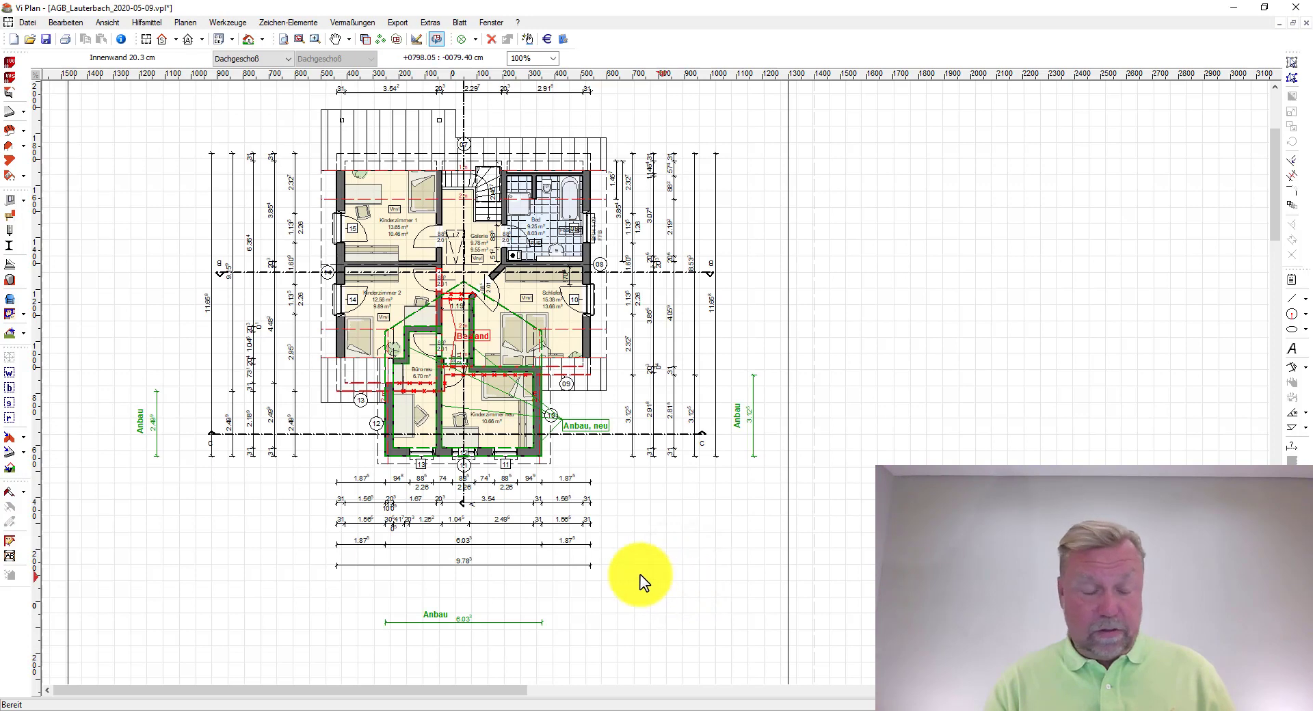
pyautogui.click(315, 38)
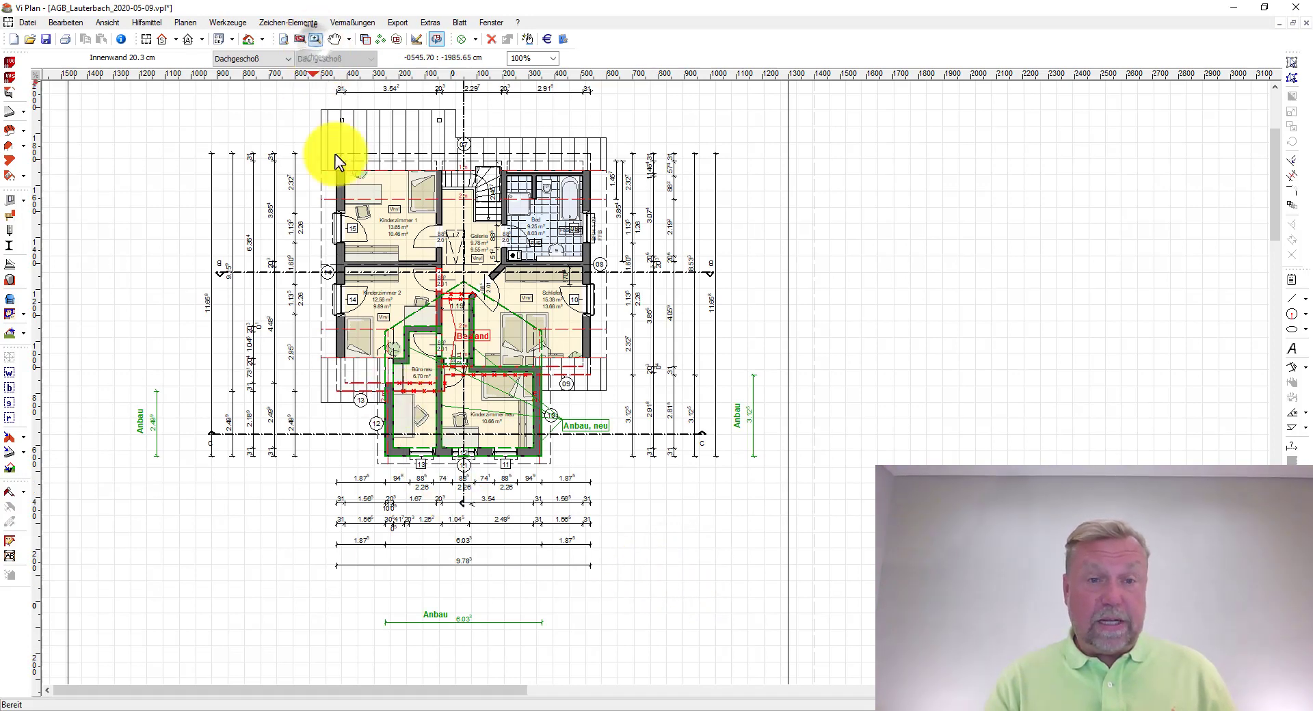
pyautogui.moveTo(310, 282); pyautogui.dragTo(591, 554)
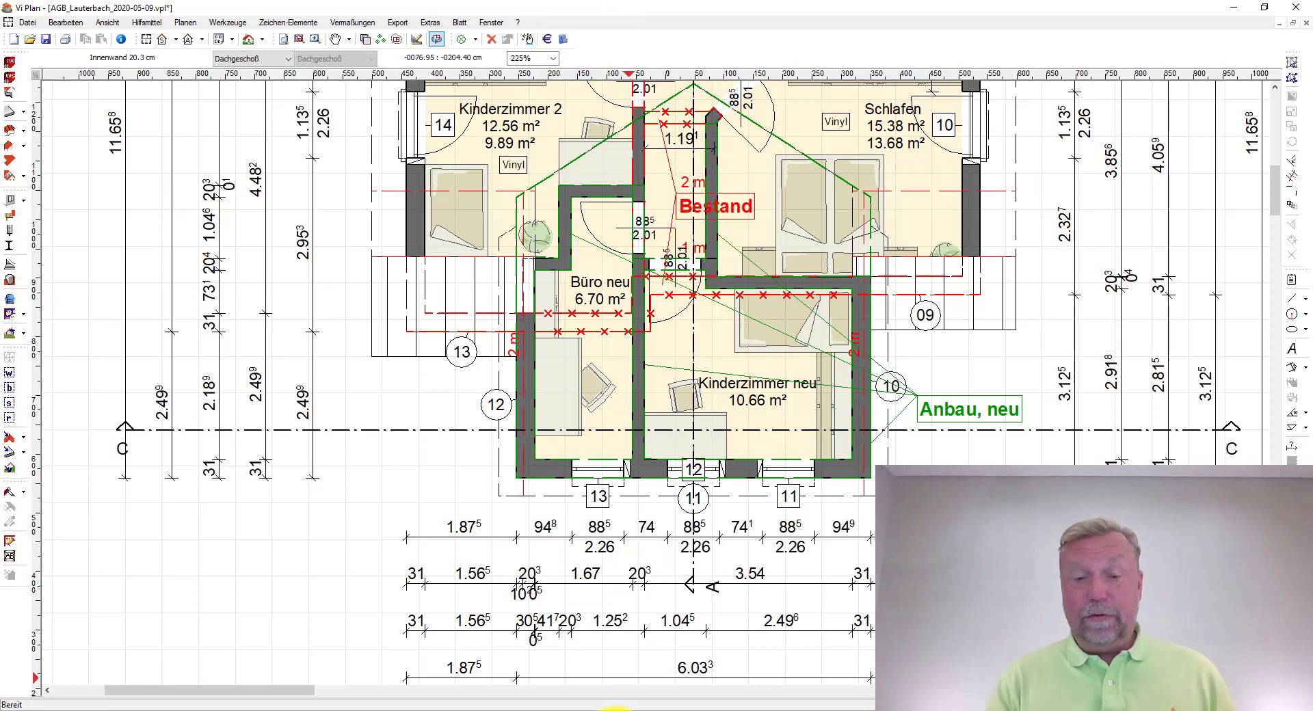
# Switch to Vi Kalk and check the Hausart dropdown's available house types
pyautogui.click(615, 709)
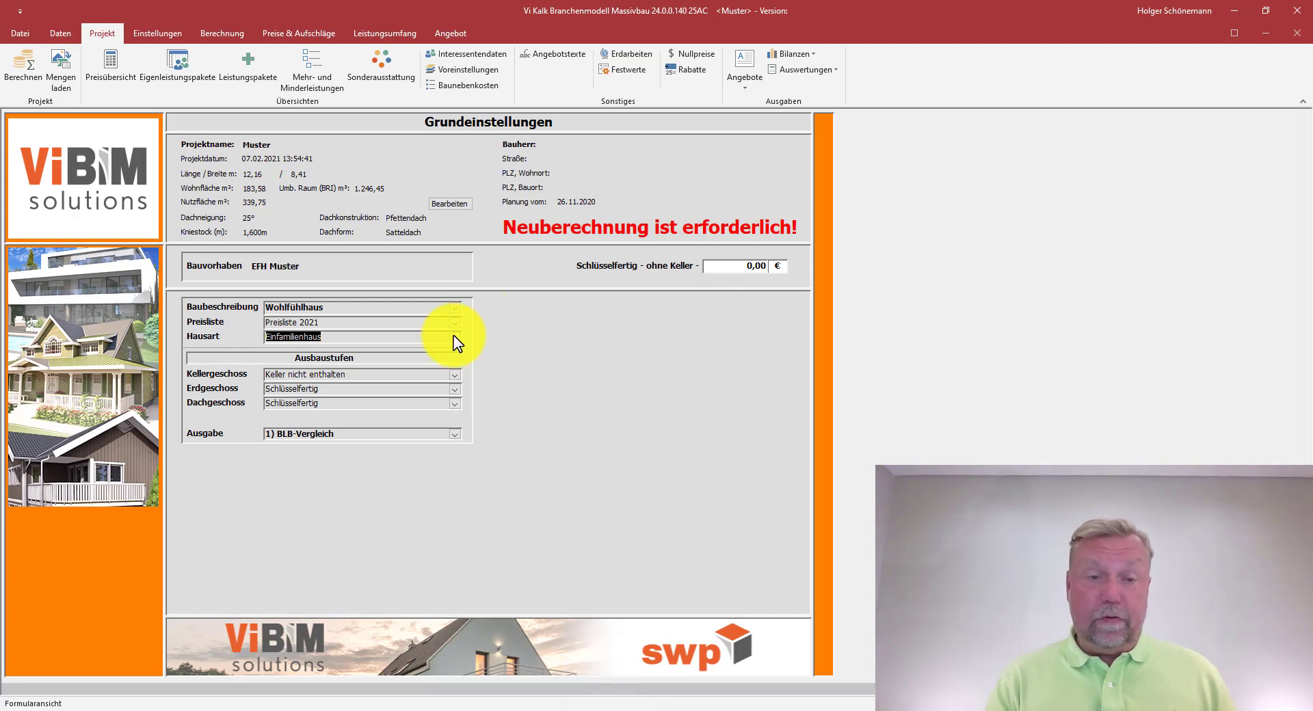
pyautogui.click(455, 338)
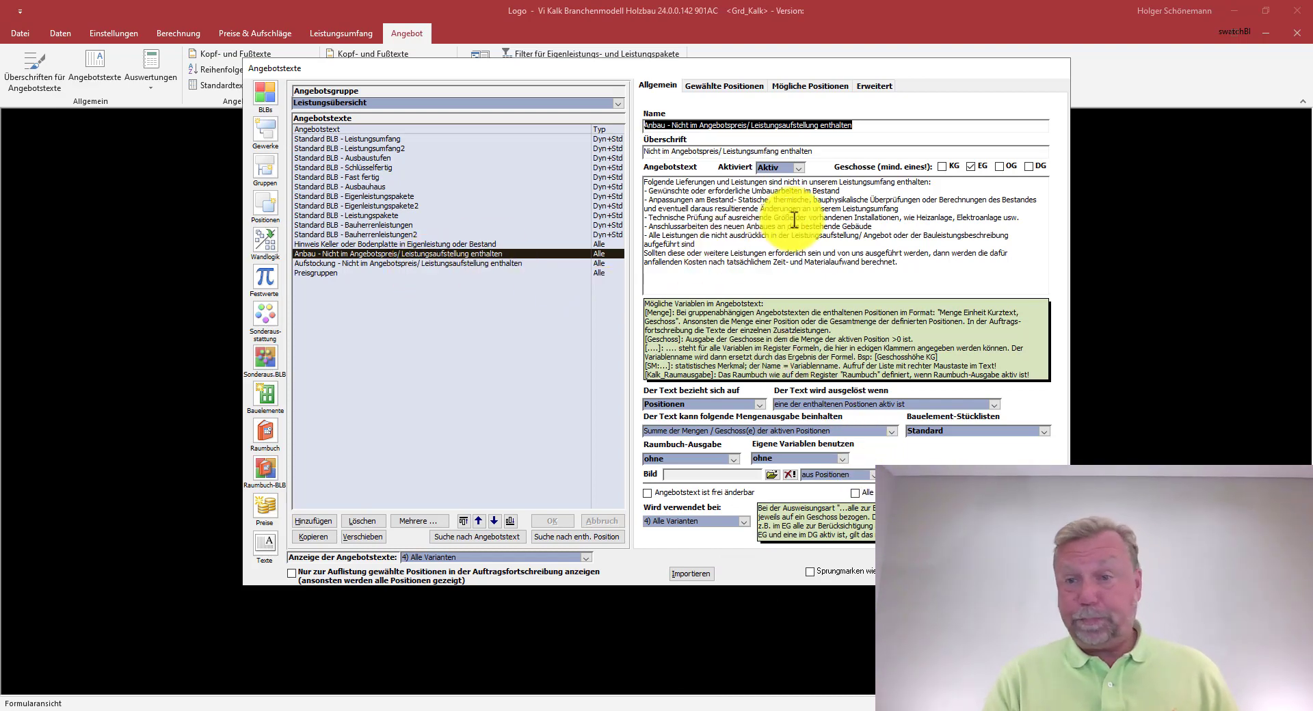
# Select the Anbau text, then show the Aufstockung text's chosen position 'Mehraufwand bei Aufstockung'
pyautogui.click(925, 264)
pyautogui.moveTo(925, 263)
pyautogui.mouseDown()
pyautogui.moveTo(669, 234)
pyautogui.moveTo(631, 185)
pyautogui.mouseUp()
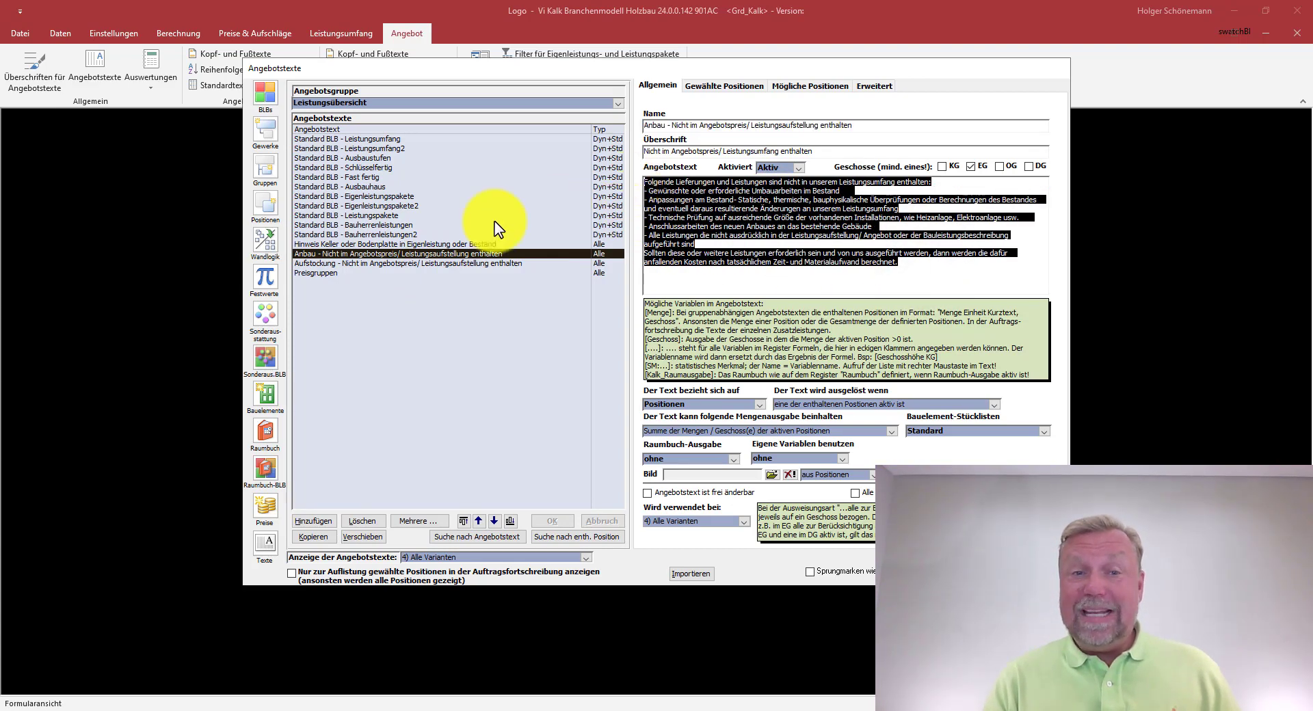
pyautogui.click(446, 264)
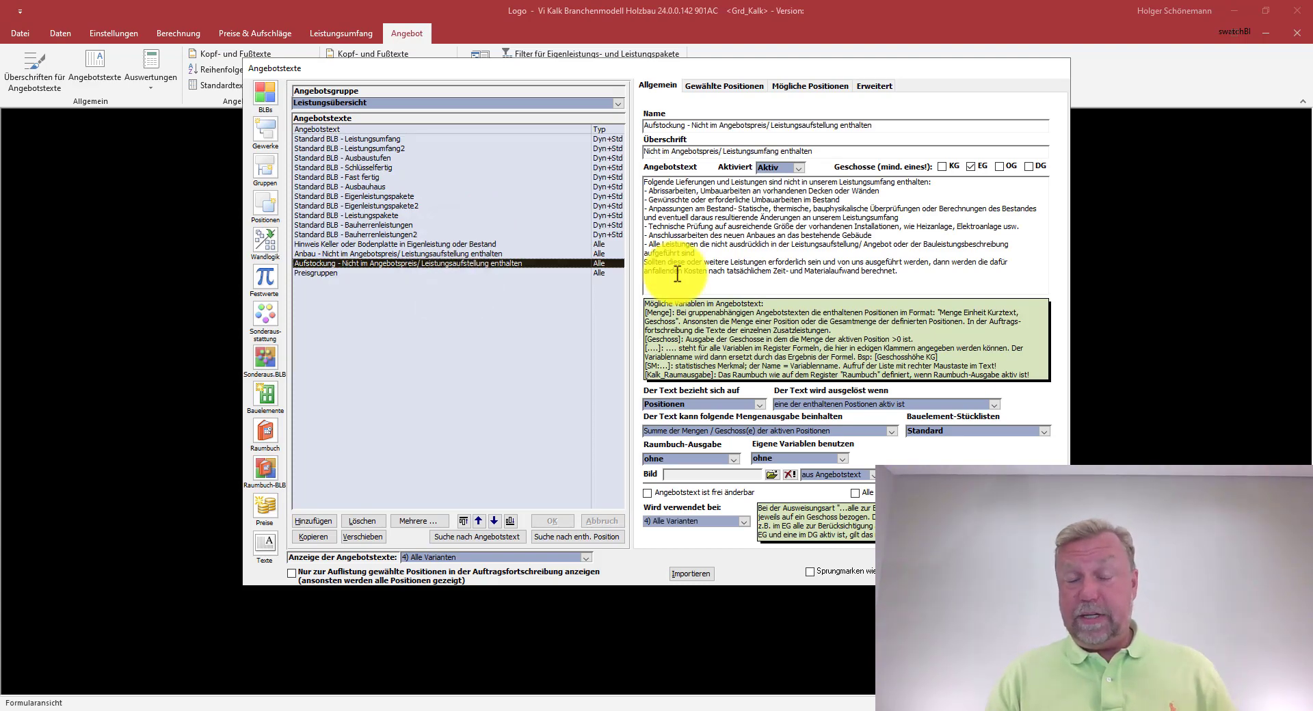
pyautogui.click(757, 87)
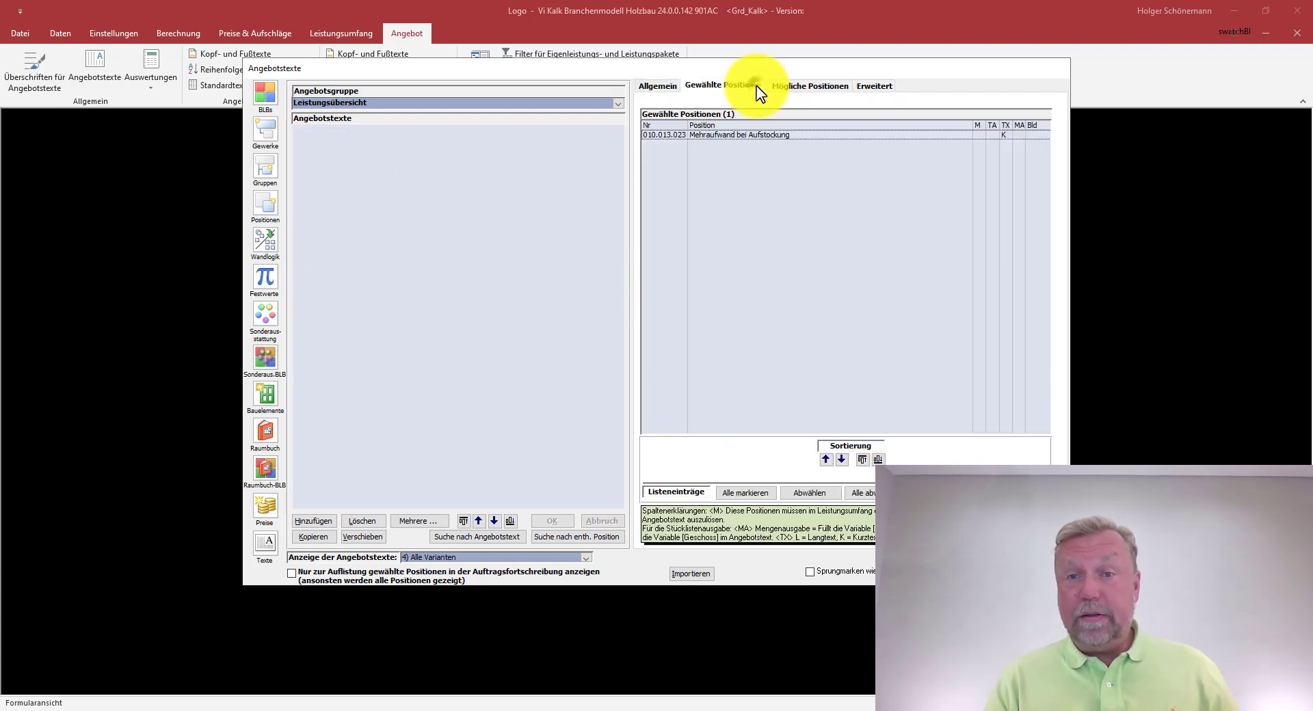
# Select position 010.013.023 'Mehraufwand bei Aufstockung', then return to the Allgemein tab
pyautogui.click(770, 138)
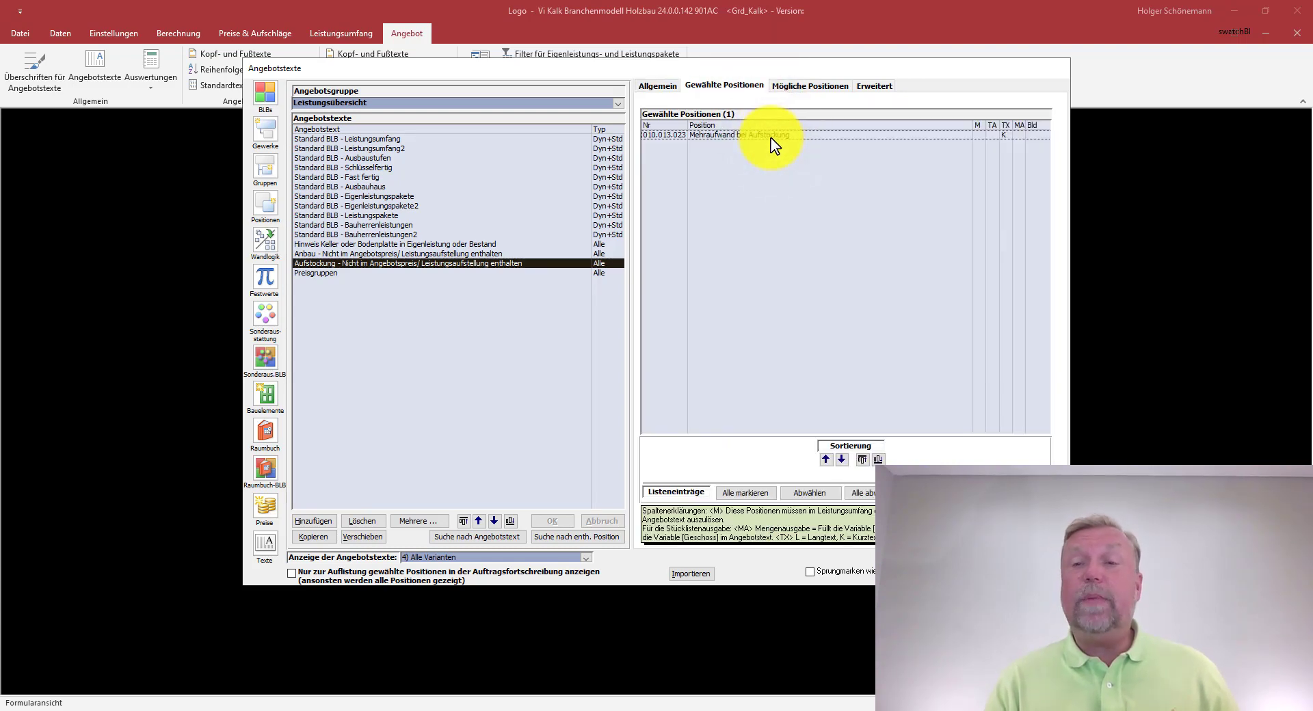
pyautogui.moveTo(771, 142)
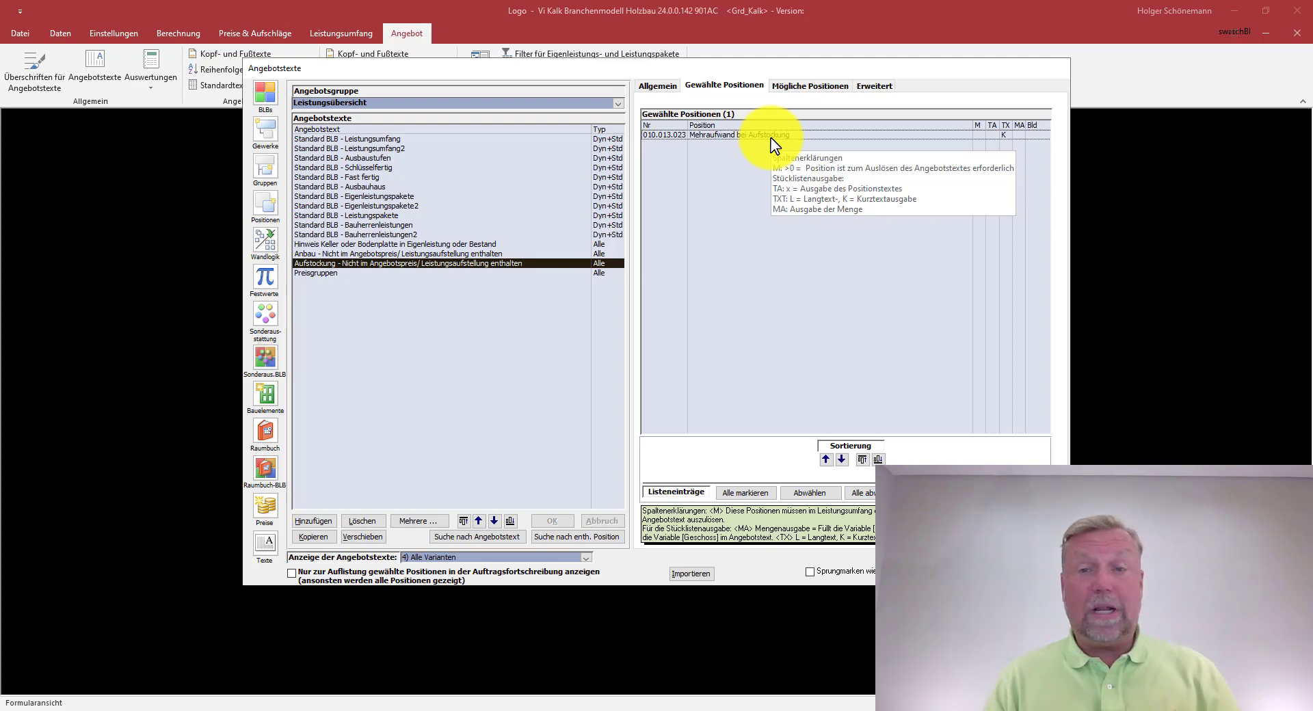
pyautogui.click(669, 89)
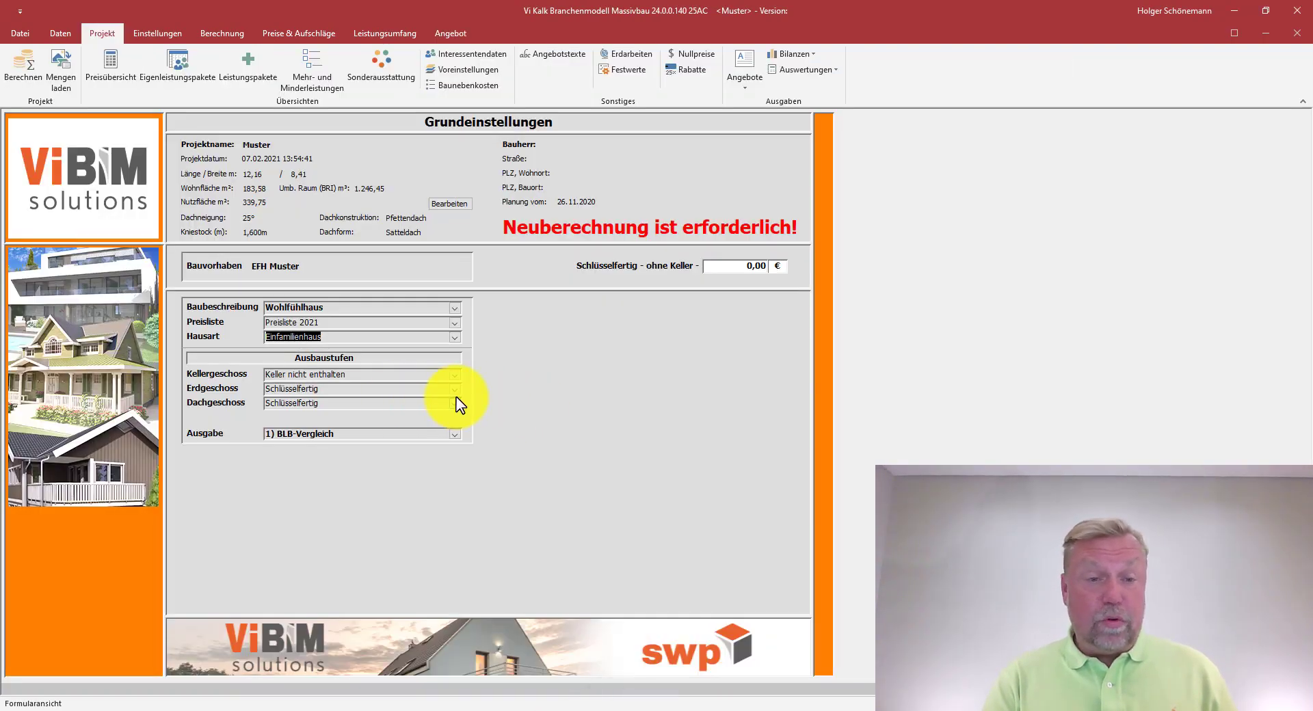
# Open the Erdgeschoss Ausbaustufe dropdown, currently 'Schlüsselfertig', to see options including Bestand
pyautogui.click(456, 391)
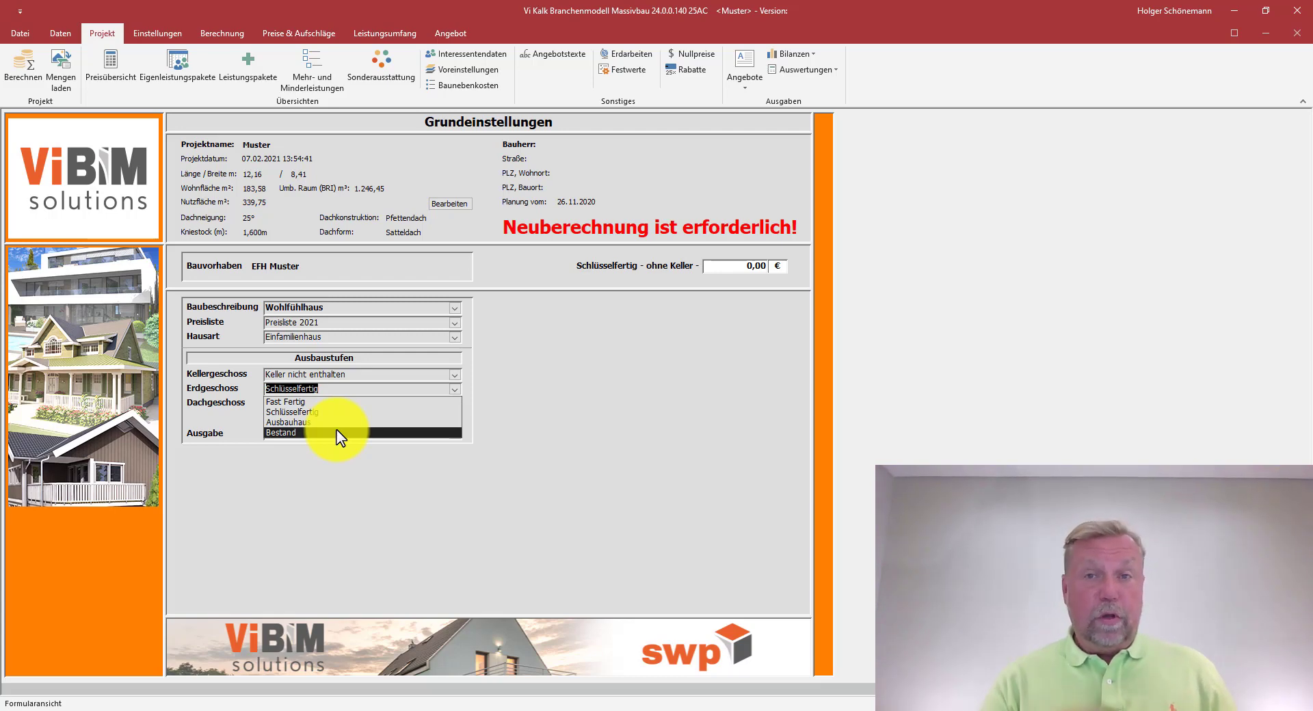
# Open the Sonderausstattung settings on the Projekt ribbon, leaving Erdgeschoss at Schlüsselfertig
pyautogui.click(376, 62)
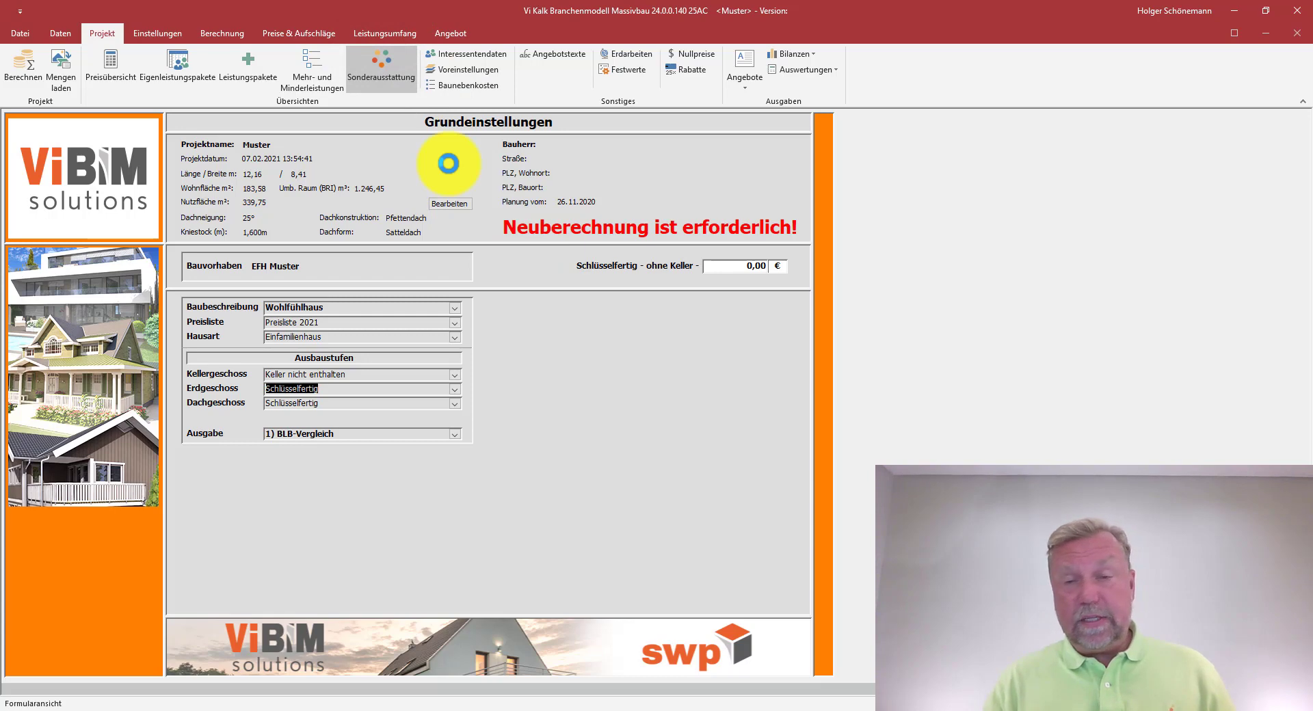